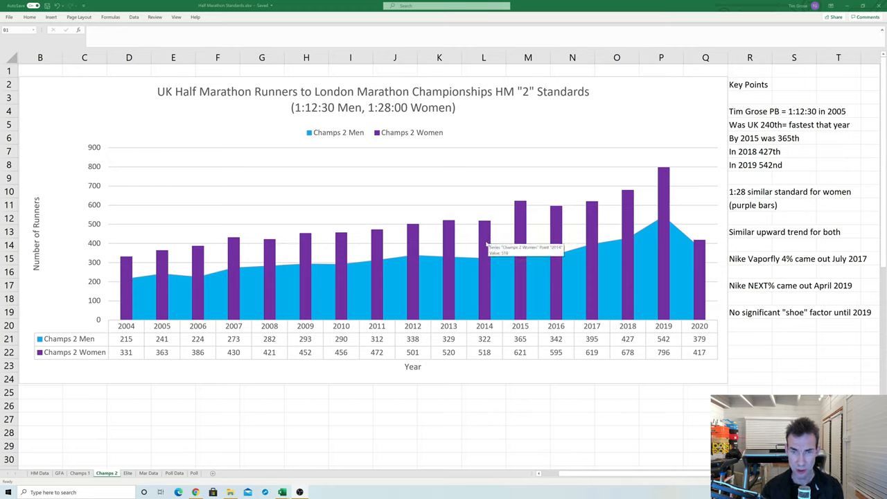
{"action": "scroll", "coordinate": [487, 242], "scroll_direction": "down", "scroll_amount": 3}
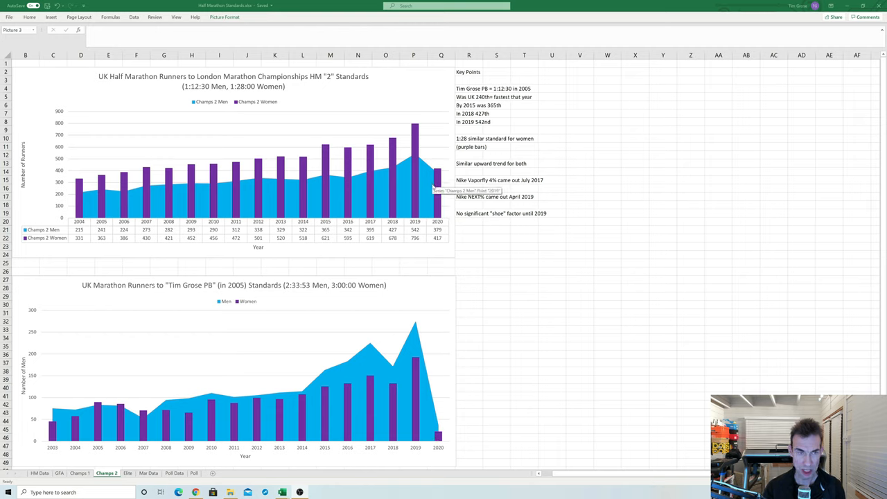
{"action": "mouse_move", "coordinate": [438, 244]}
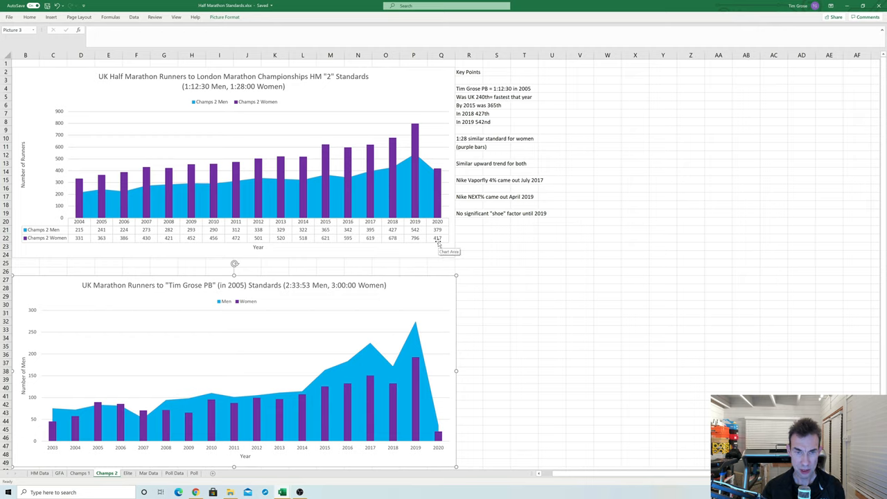
- Deselect the UK marathon runners standards chart after bringing it into view for comparison
{"action": "key", "text": "Escape"}
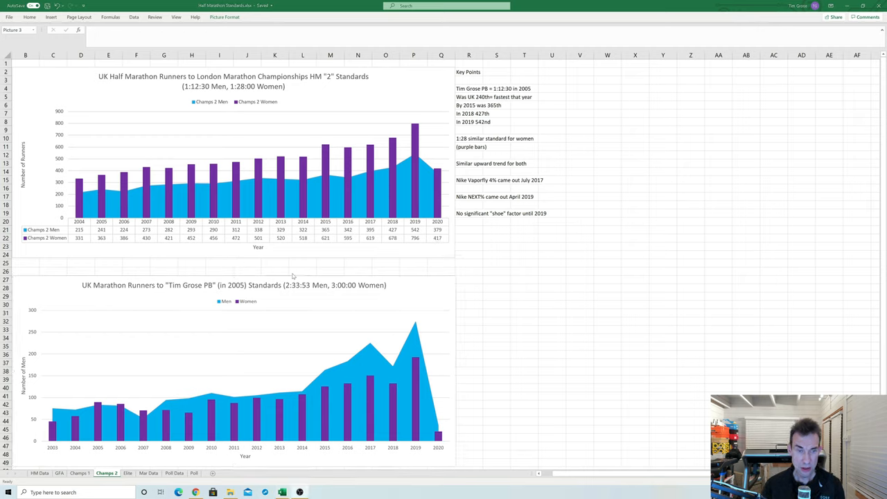